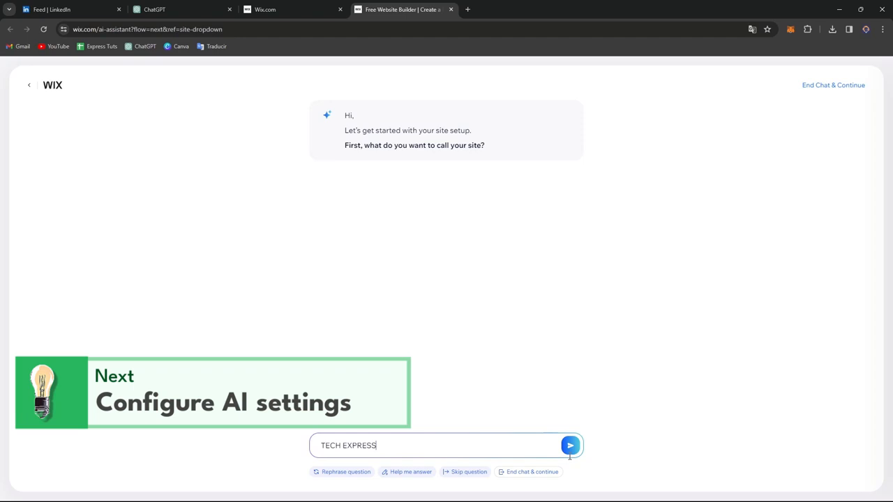
Submit TECH EXPRESS as the site name and describe the business as creating youtube videos to help people develop their brand, edit content and project management
left_click(571, 445)
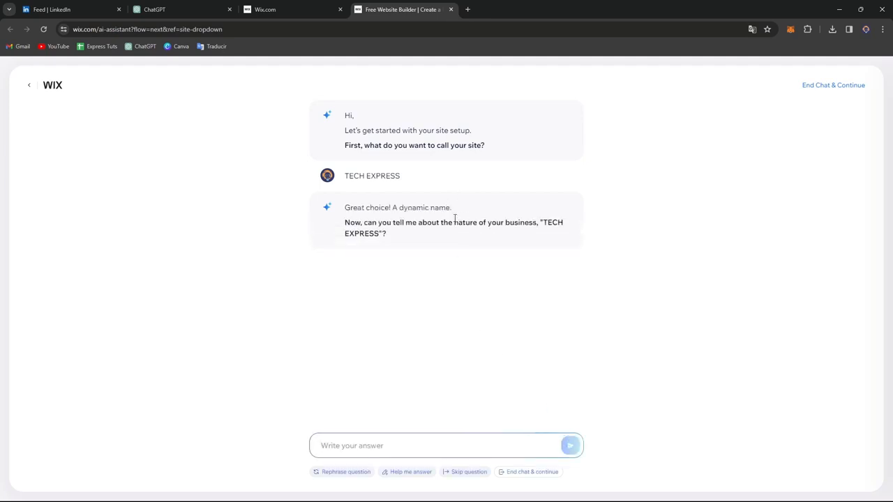
left_click_drag(450, 227, 536, 221)
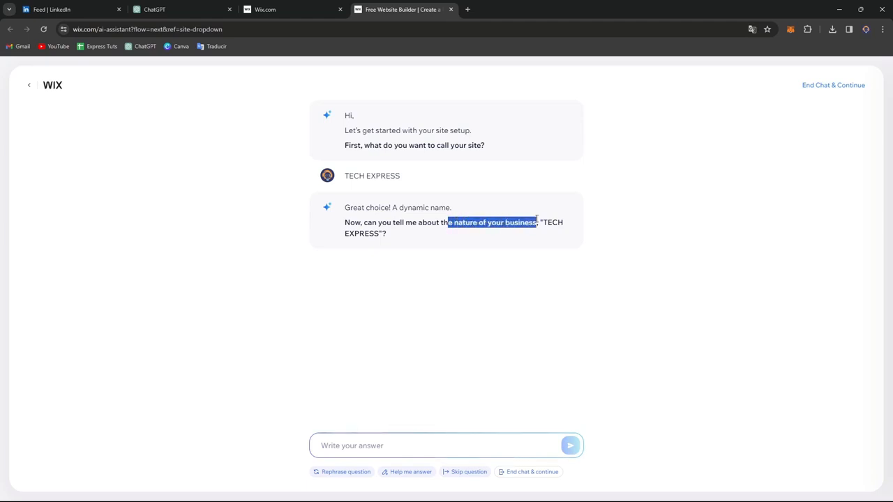
left_click(423, 445)
type("we are")
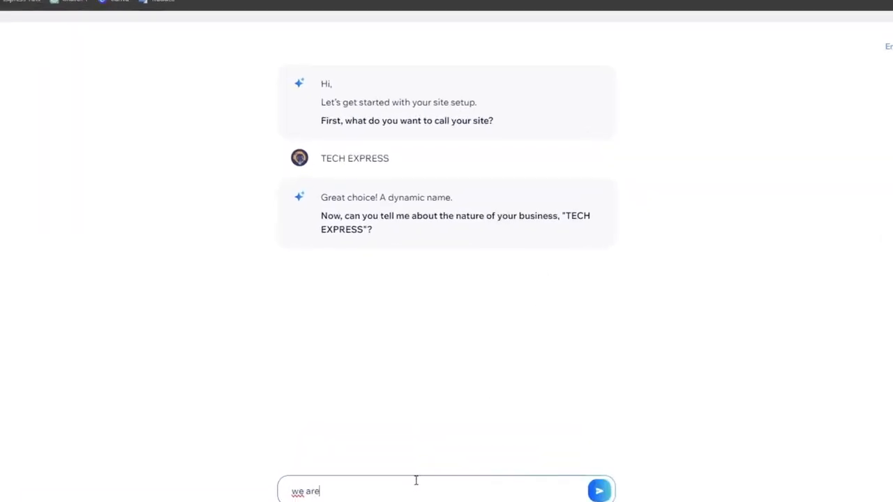
type("focused on creating youtube videos to help people develop their brand, edit content and project management")
key("Return")
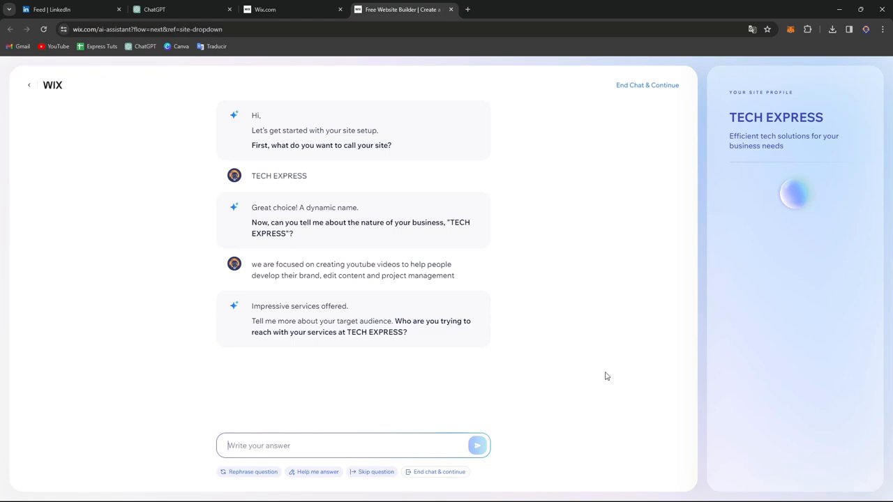
Answer the target audience question with "people who are beginners in the marketing, creating business from 18-40 years old"
left_click_drag(307, 321, 381, 322)
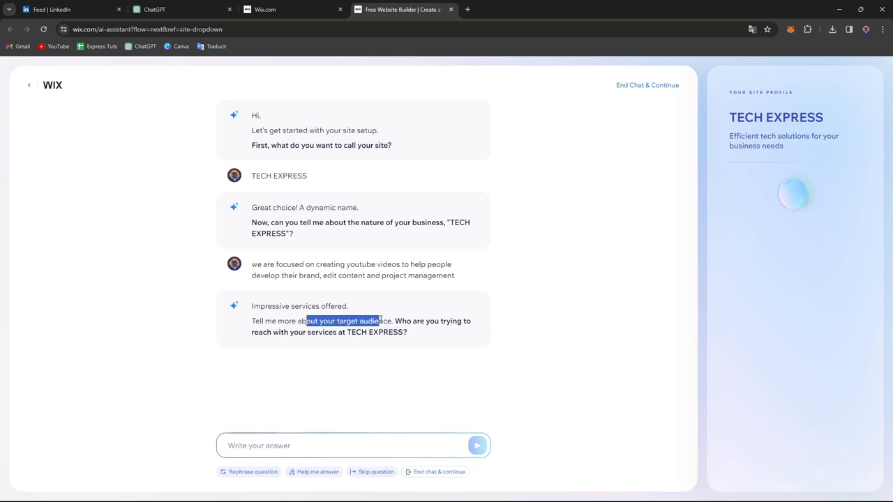
left_click_drag(311, 333, 415, 343)
left_click(355, 449)
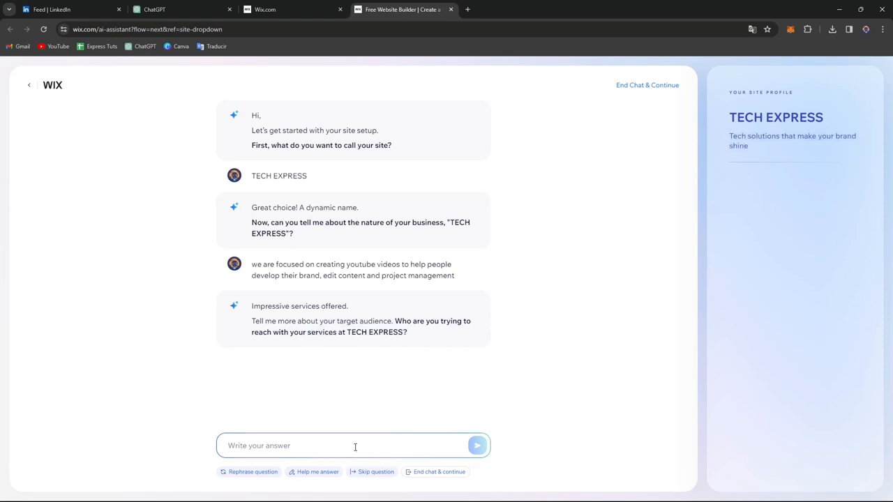
type("people")
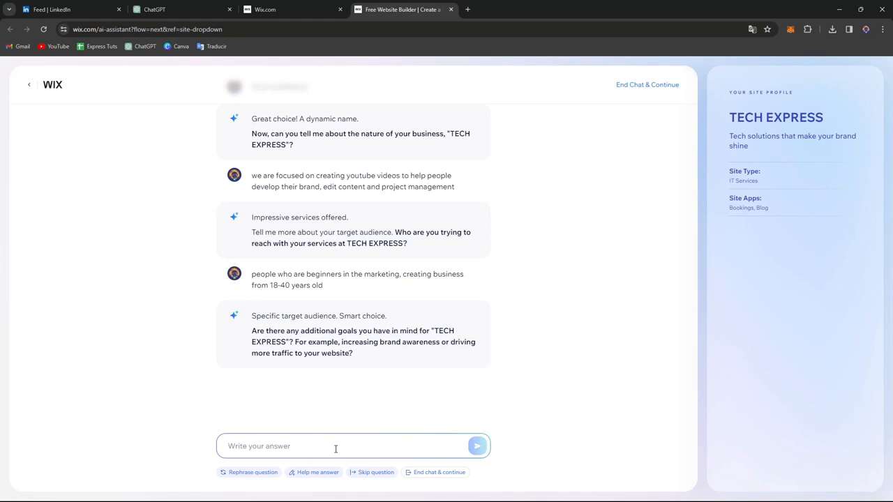
Answer the additional goals question with driving more traffic and offering services like consulting
type("drive")
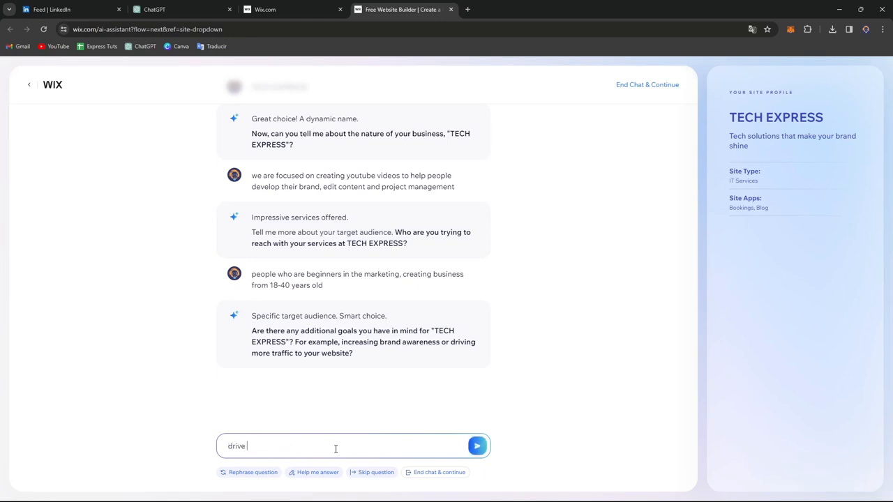
type(" more traffic and offer services liik")
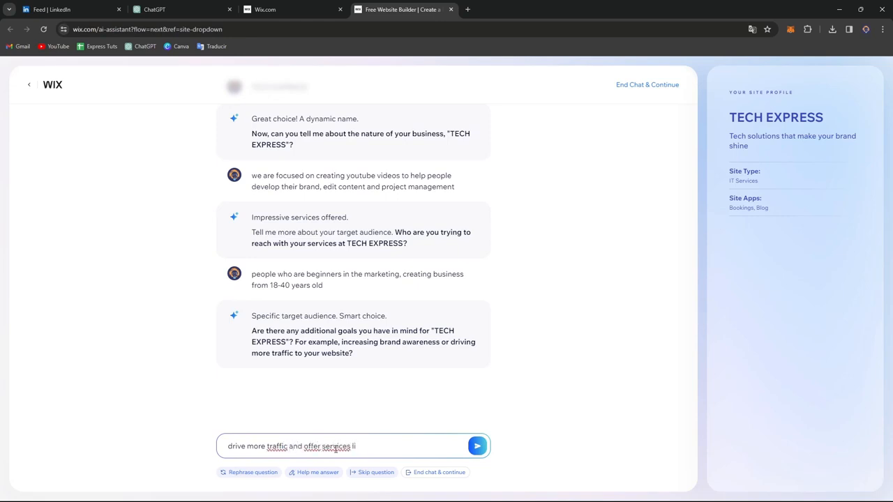
type(" consulting")
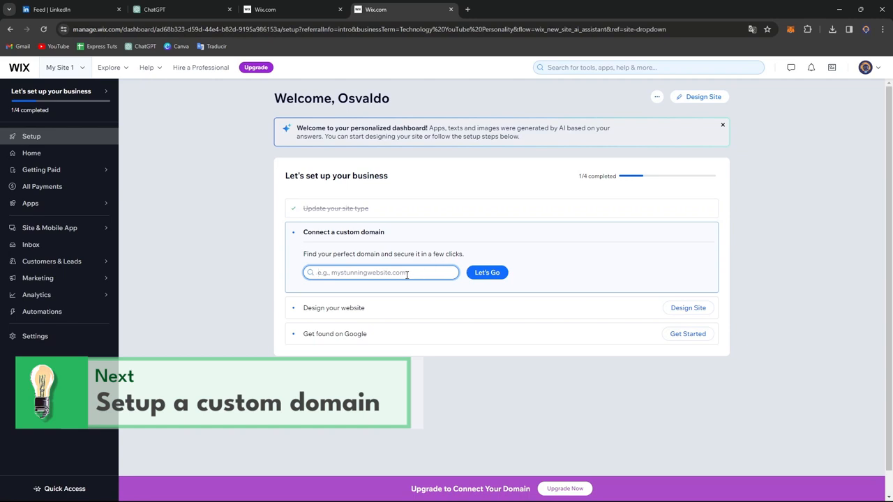
Start the website design by customizing a template, and browse all templates and the Electronics store category
left_click(427, 313)
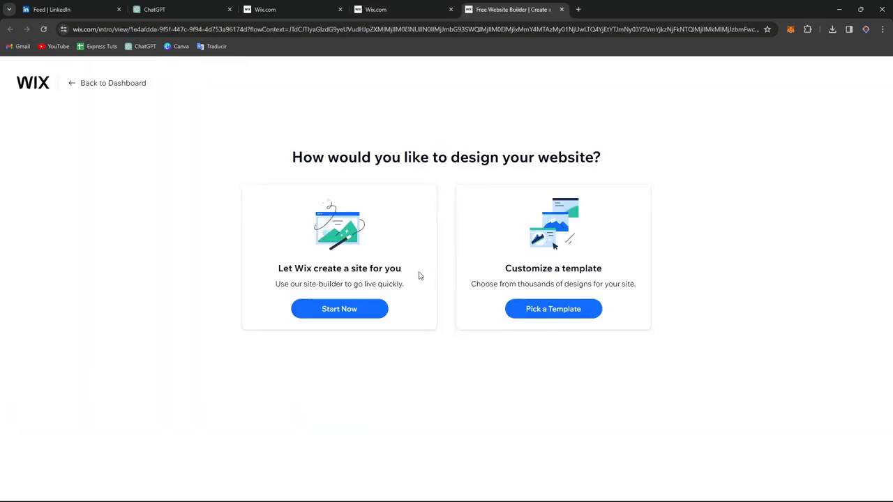
left_click(566, 318)
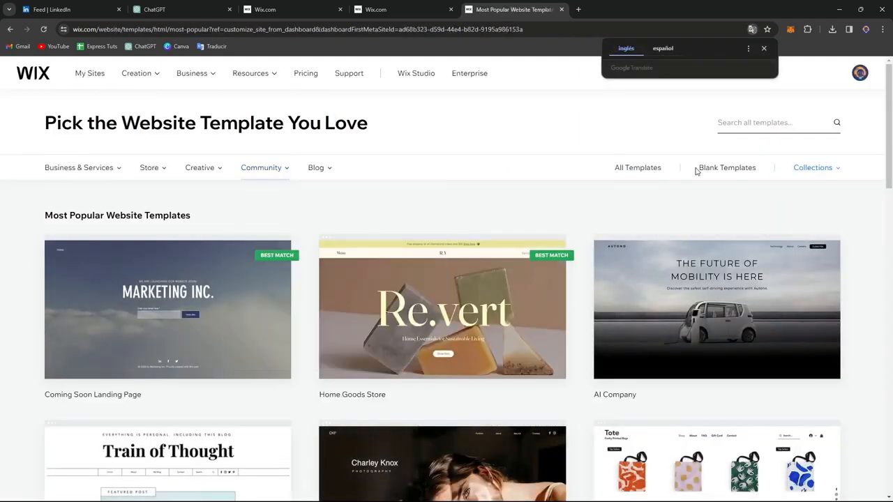
left_click(646, 169)
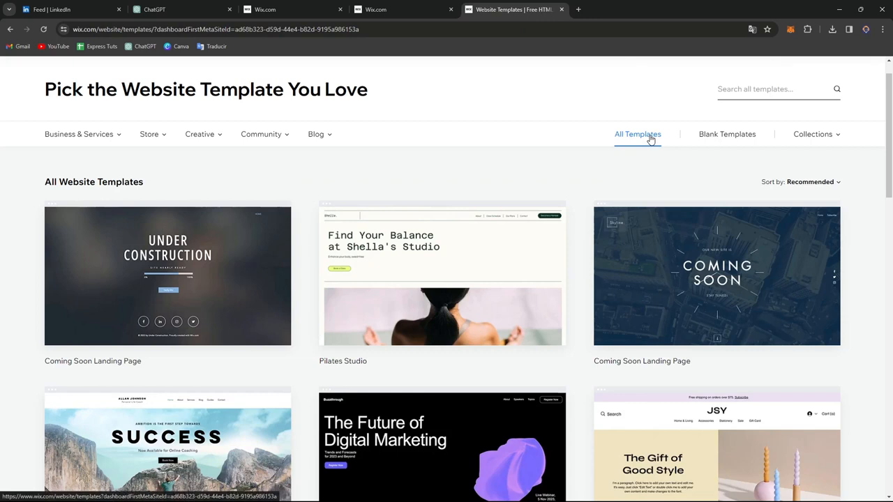
mouse_move(153, 142)
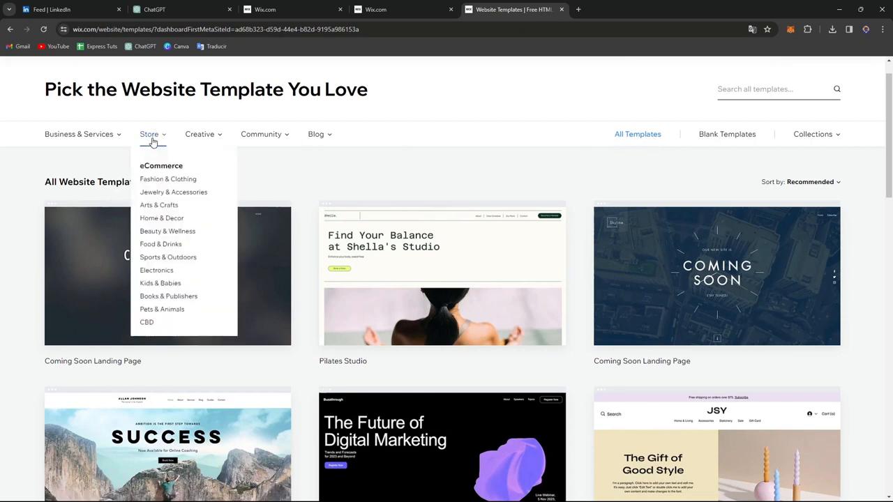
left_click(183, 276)
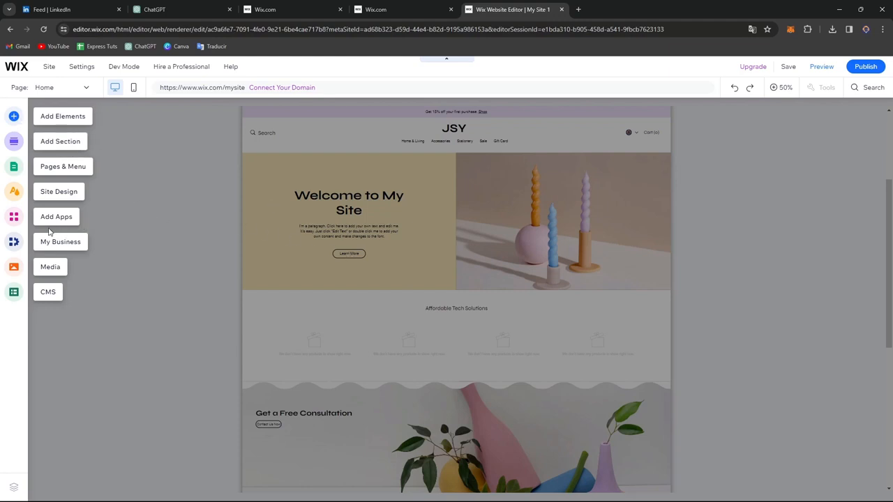
Find Wix Stores among the Sell Online apps in the App Market and open the installed app
left_click(71, 215)
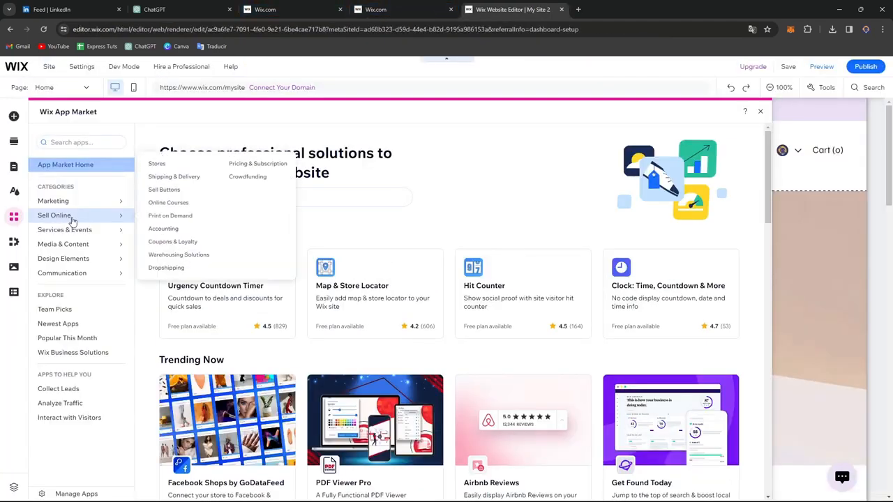
left_click(73, 218)
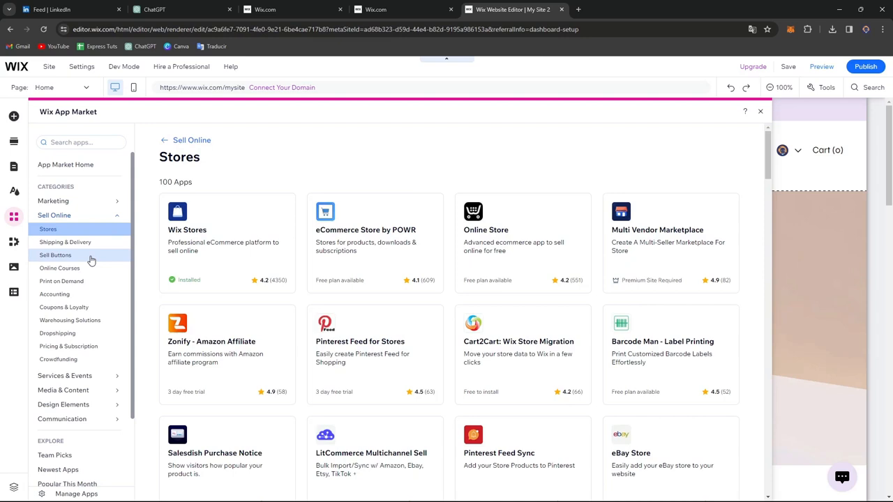
left_click(214, 255)
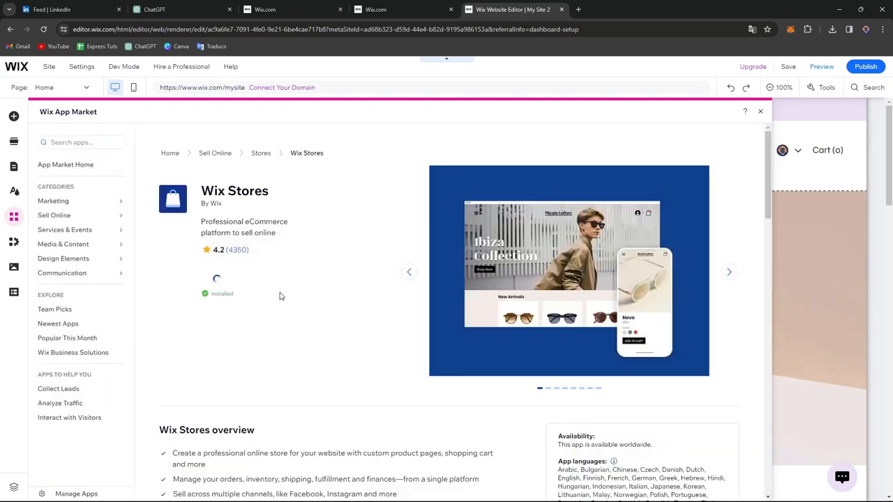
left_click(233, 285)
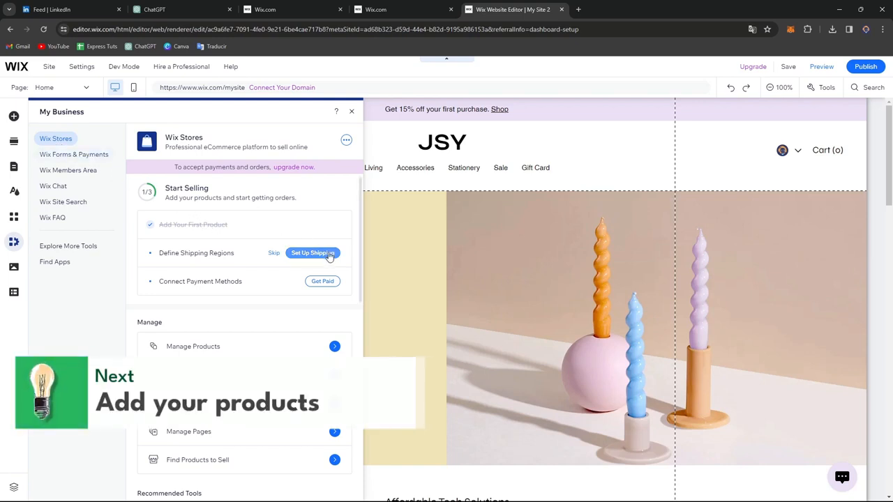
Open the product management page of Wix Stores and dismiss the hint about physical or digital products
scroll(259, 245, "down", 1)
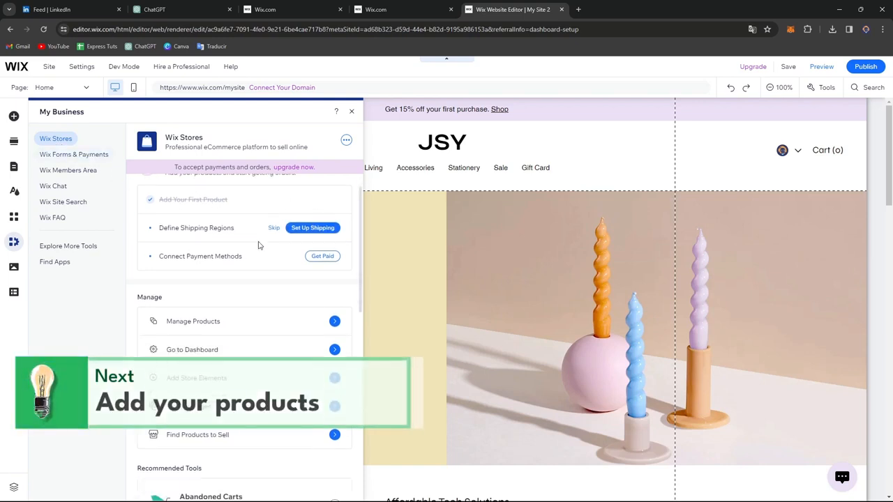
scroll(258, 245, "down", 3)
scroll(232, 255, "up", 1)
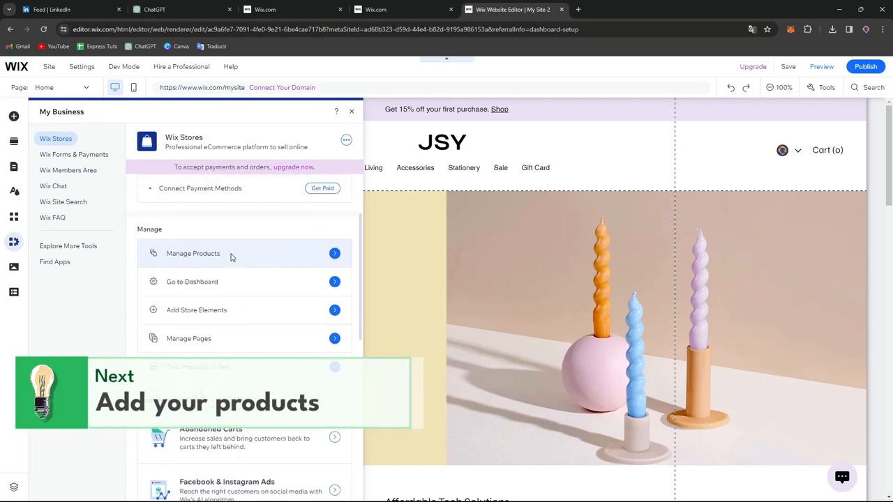
left_click(232, 255)
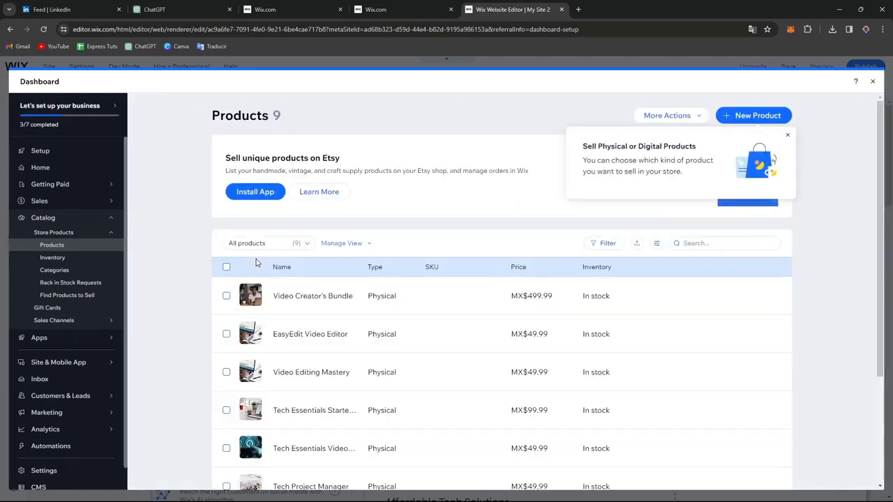
left_click(787, 135)
Review the list of store products with their types, prices and inventory status
scroll(496, 240, "down", 3)
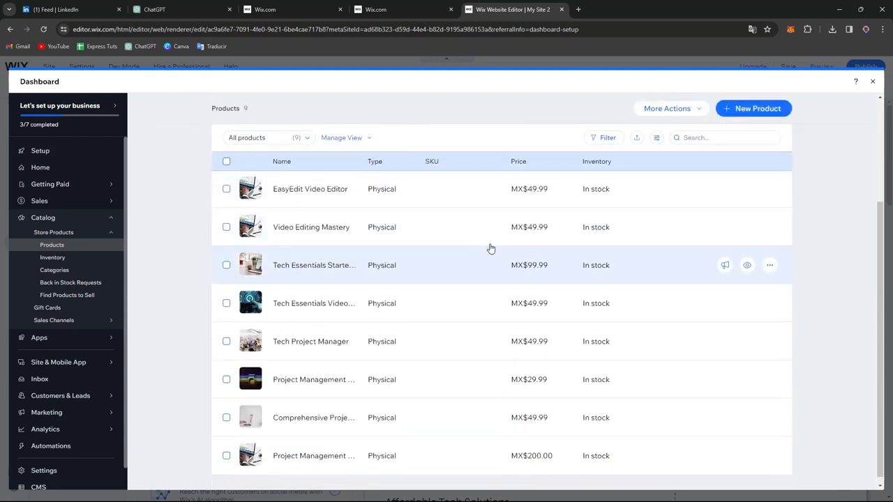
scroll(488, 247, "up", 3)
scroll(531, 248, "down", 1)
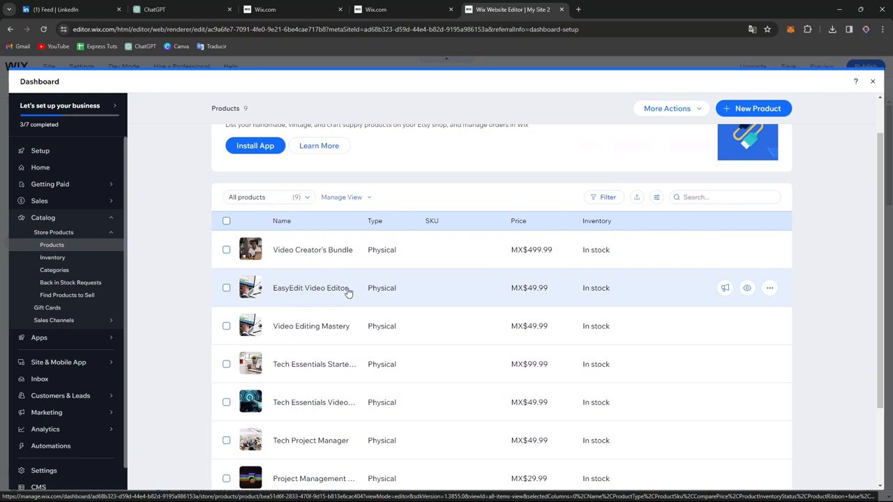
scroll(334, 329, "down", 2)
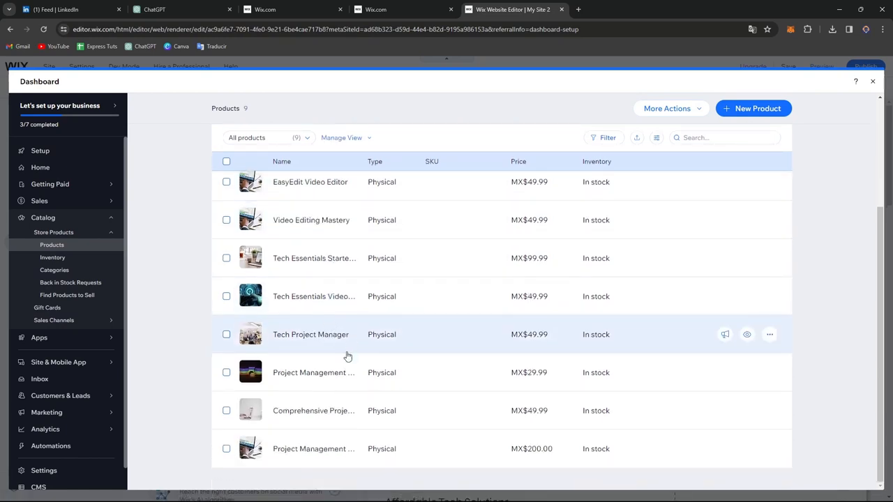
scroll(347, 356, "up", 3)
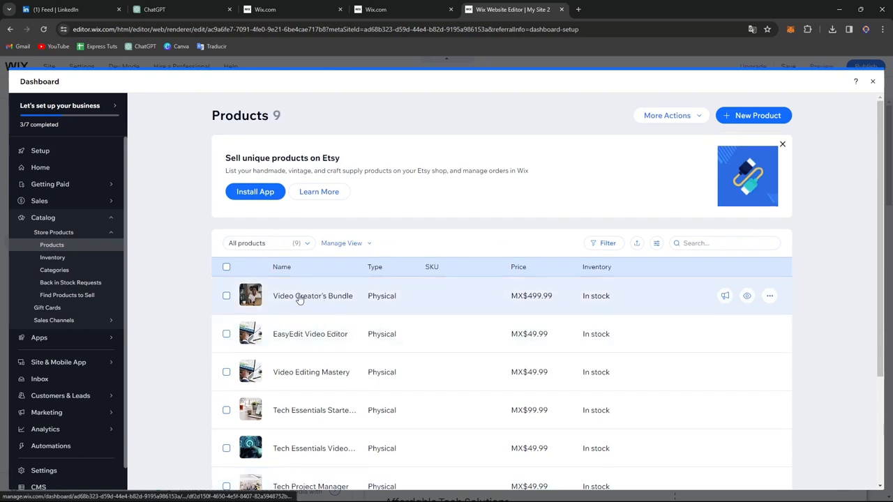
left_click(226, 268)
left_click(227, 268)
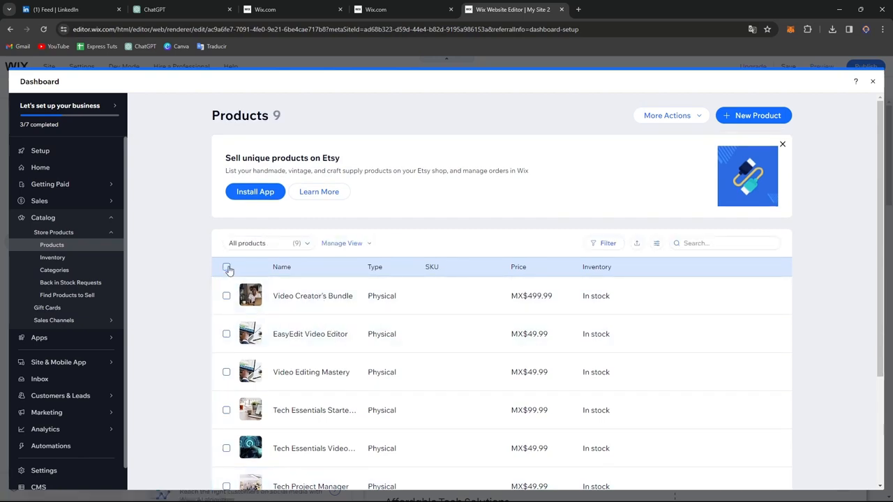
Start a new digital file product and look through its info, media, pricing and category settings
left_click(749, 117)
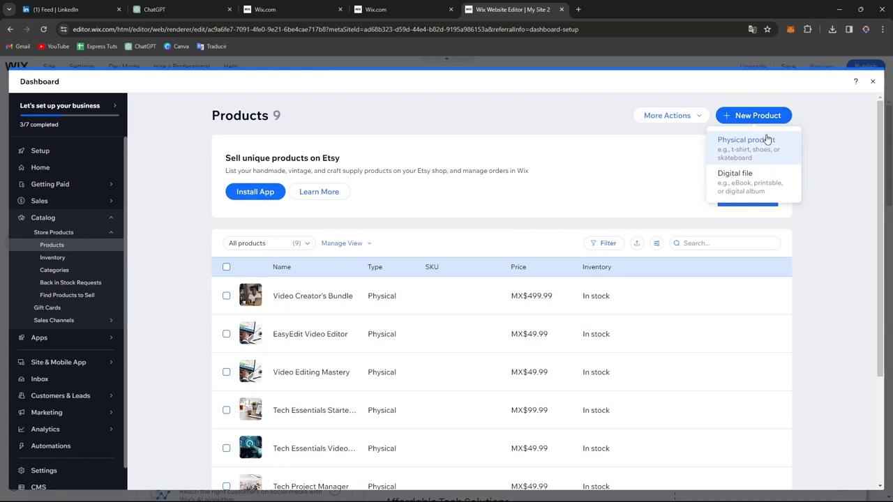
left_click(768, 177)
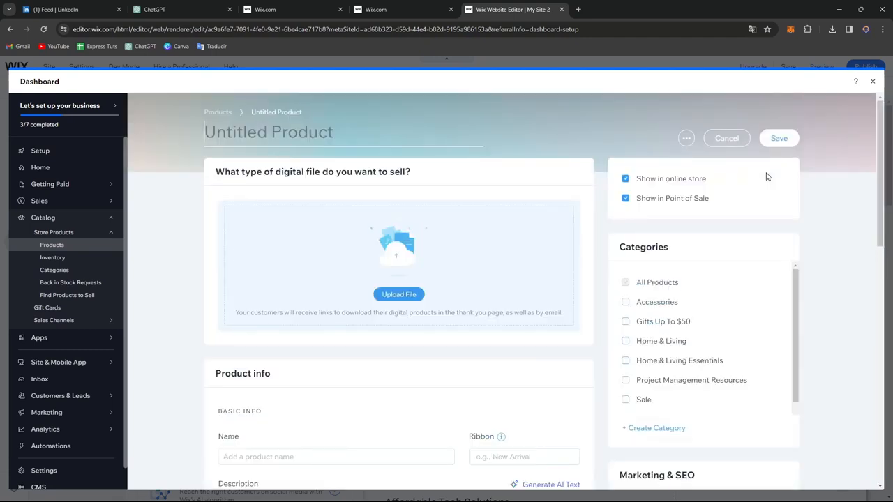
scroll(703, 215, "down", 7)
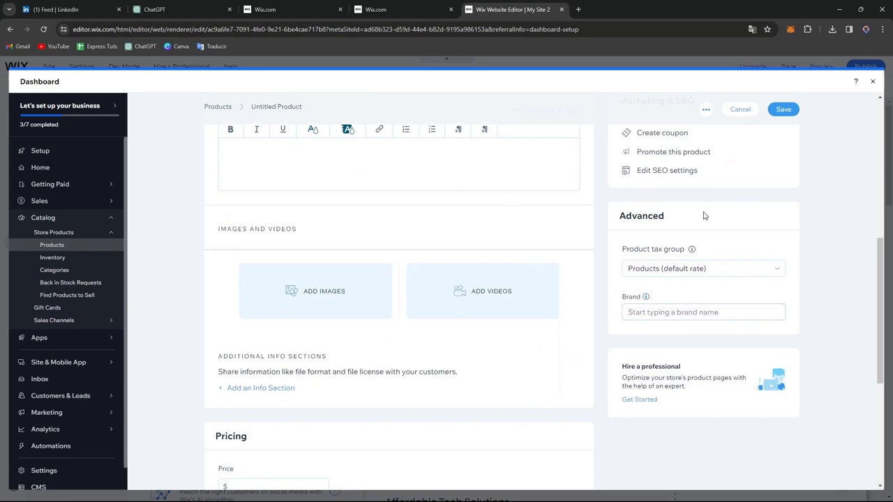
scroll(703, 215, "down", 5)
scroll(704, 215, "up", 10)
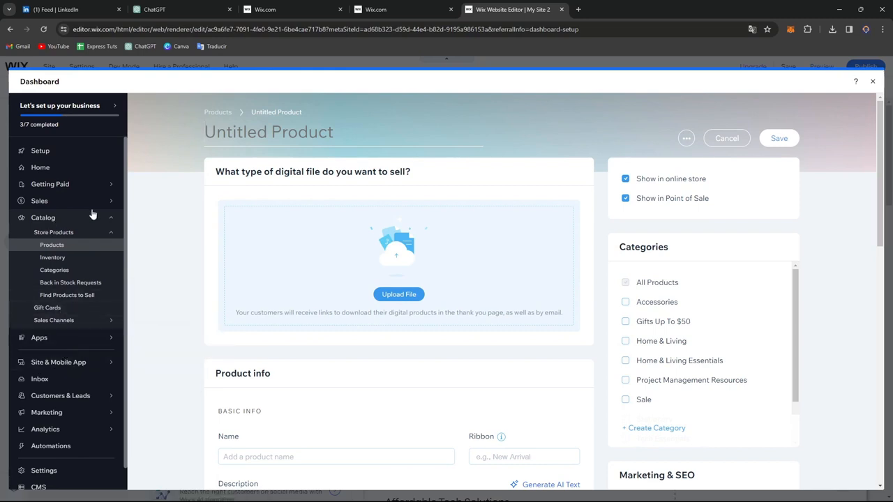
Open the Getting Paid setup and start connecting Manual Payments as a payment method
left_click(81, 189)
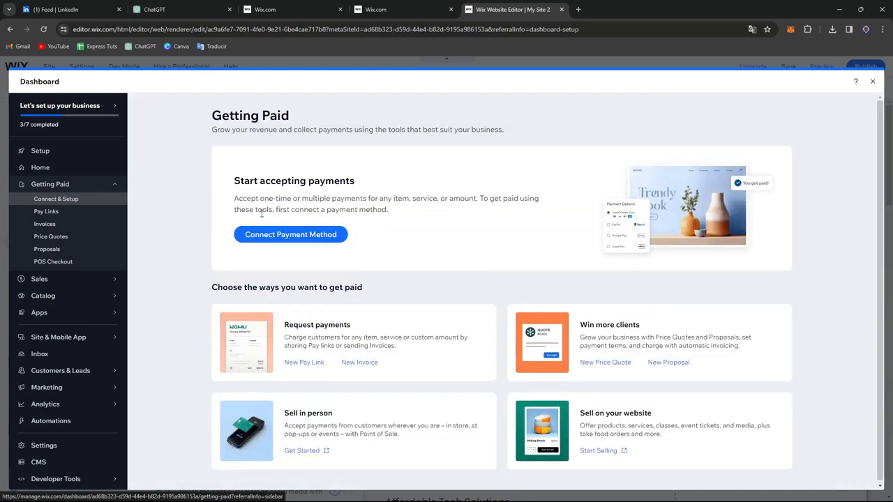
left_click(325, 234)
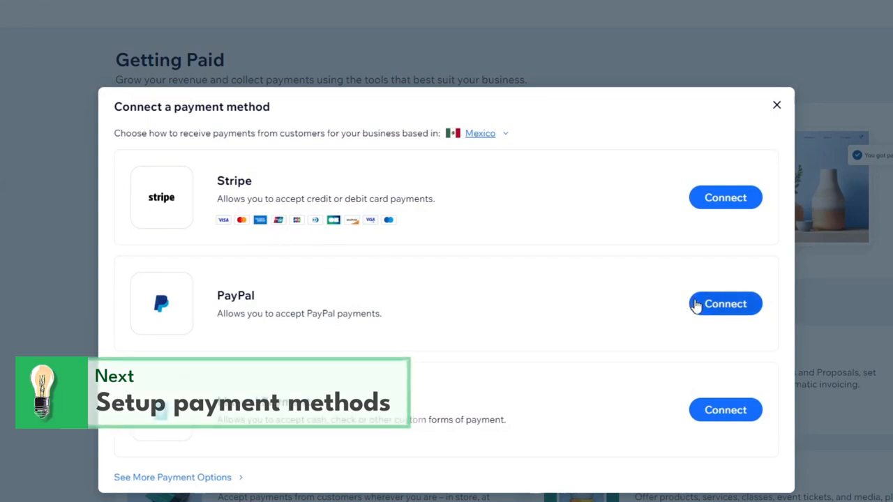
left_click(726, 413)
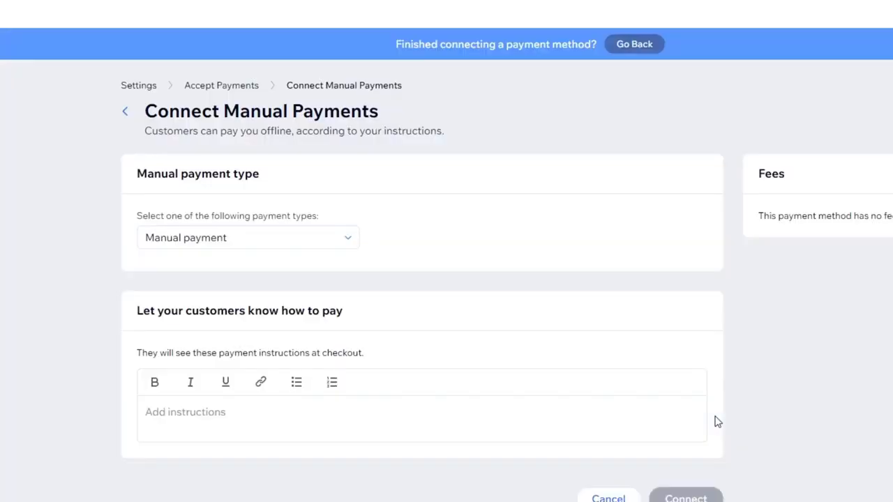
Set the manual payment type to Cash payment, add payment instructions beginning "I need to deliver the", connect it and dismiss the upgrade offer
left_click(303, 238)
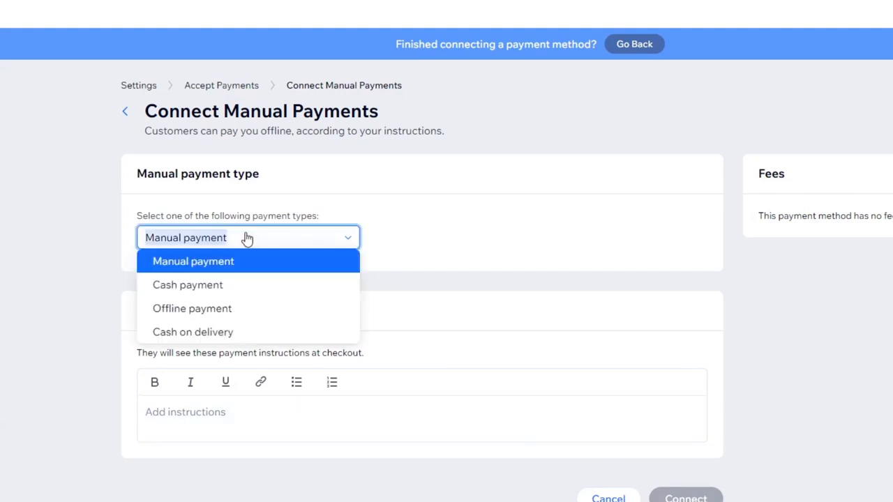
left_click(285, 292)
left_click(262, 419)
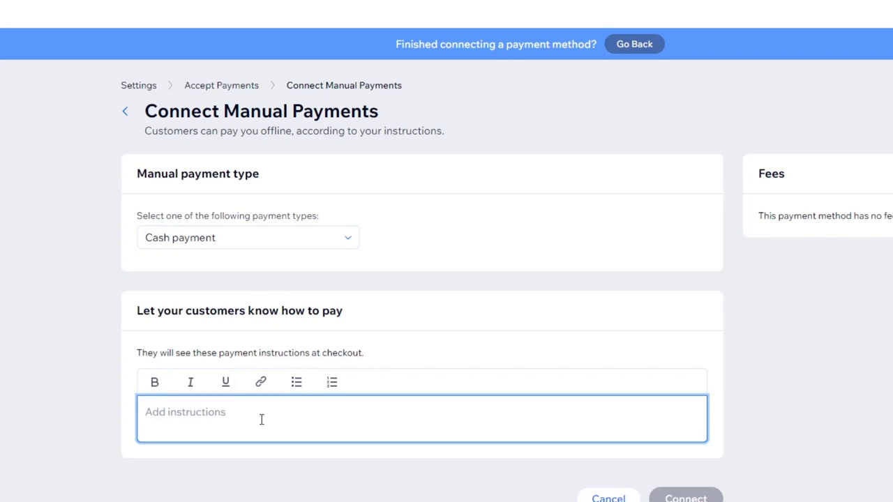
type("I need to deliver the")
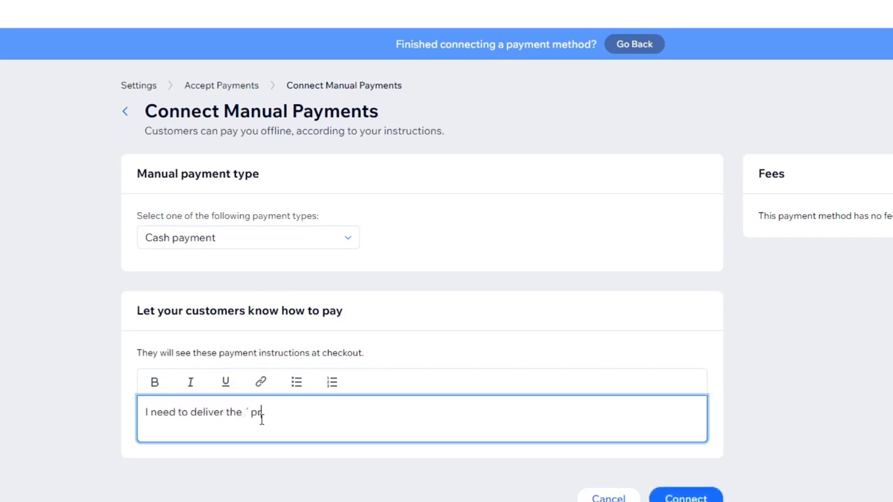
left_click(695, 498)
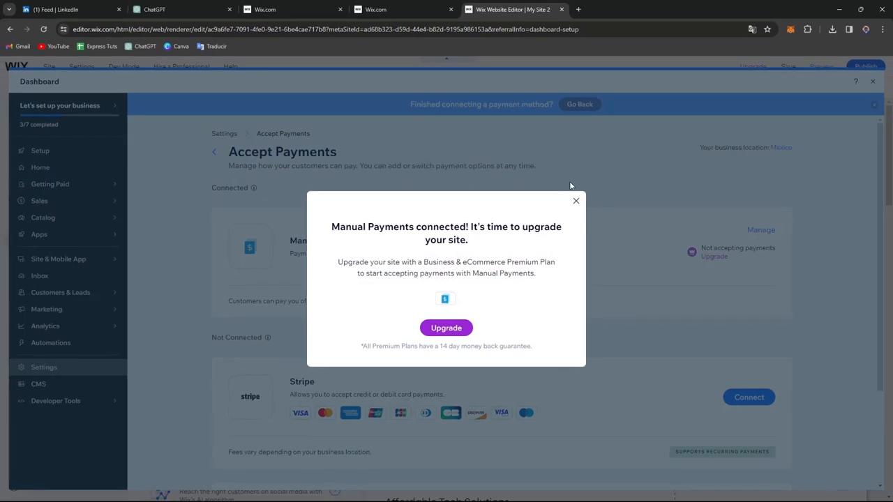
left_click(576, 201)
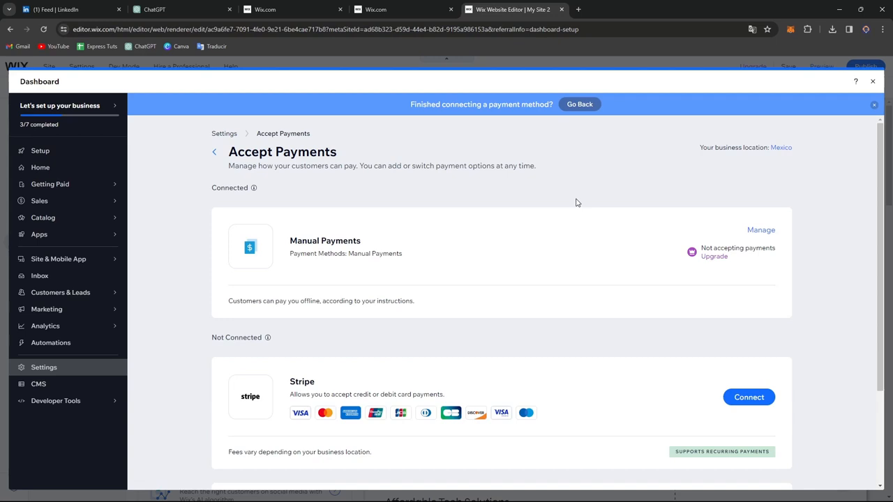
Open the Shipping & fulfillment settings and add a new shipping region
left_click(44, 367)
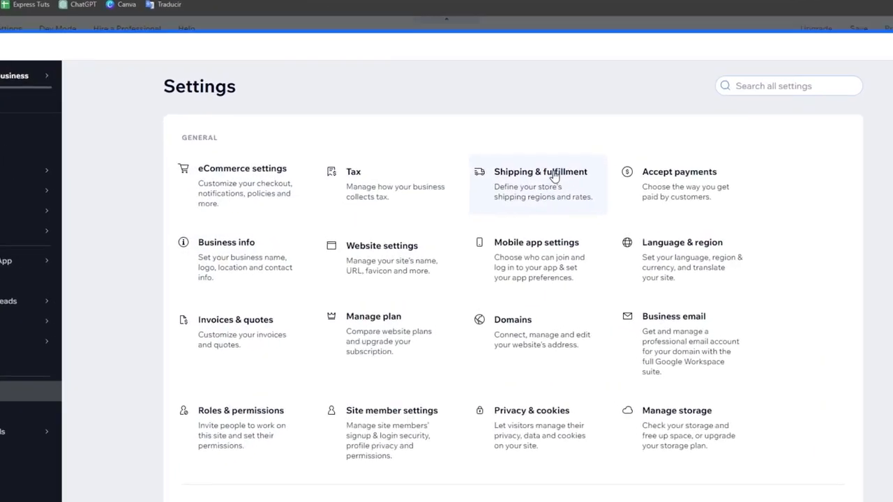
left_click(550, 185)
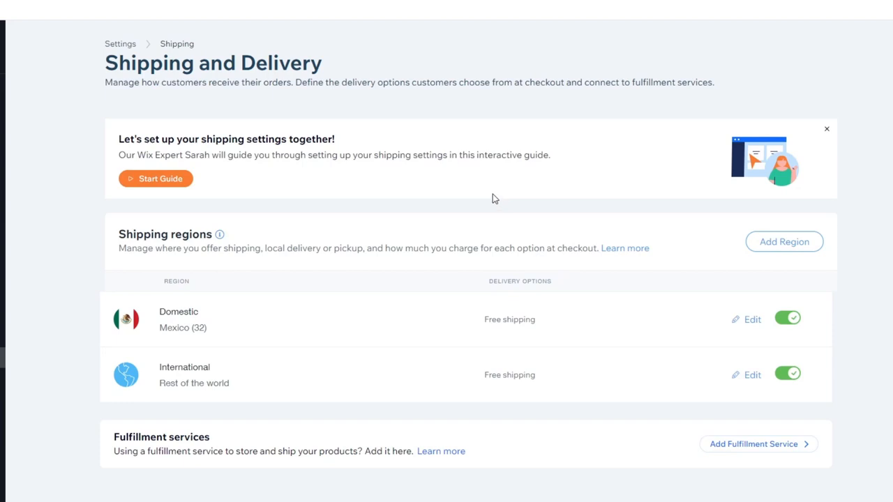
left_click_drag(171, 235, 208, 239)
left_click(342, 238)
left_click(794, 239)
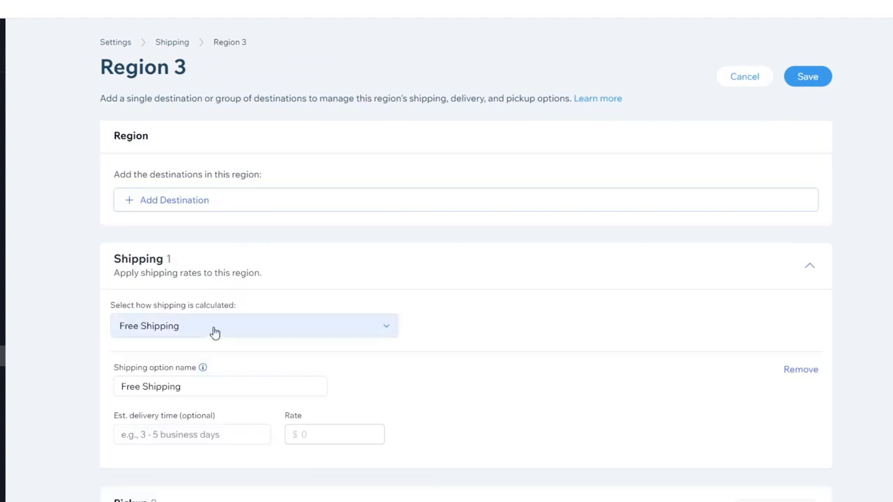
Add United States as the destination of the new shipping region
left_click(233, 200)
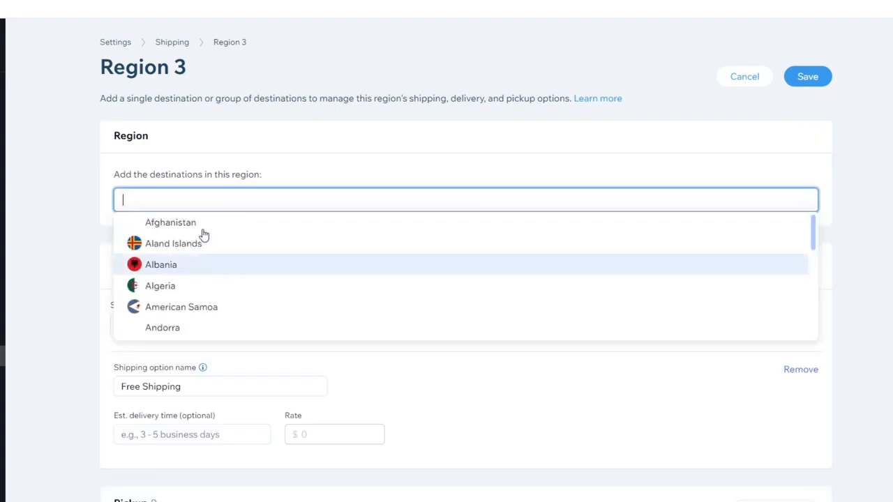
type("united")
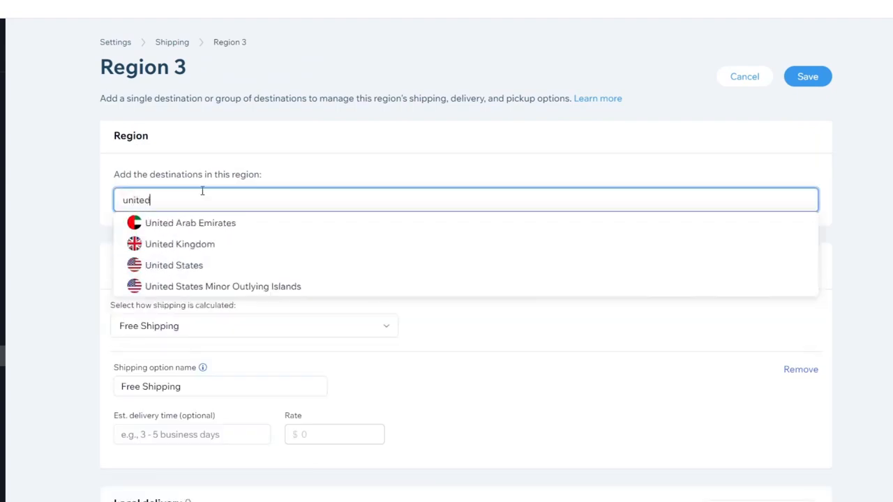
left_click(214, 273)
left_click(69, 240)
Set the new region's shipping calculation to Flat Rate and go through its option name and estimated delivery time fields
scroll(235, 330, "down", 1)
scroll(236, 330, "down", 1)
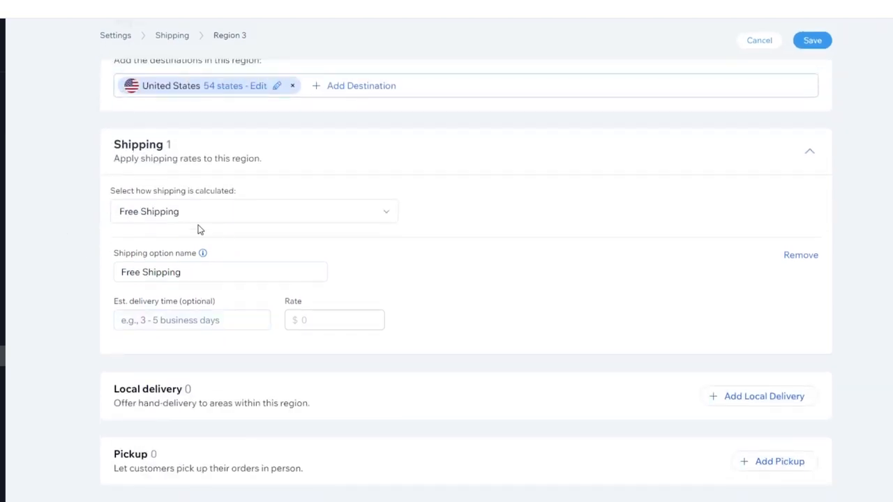
left_click(186, 221)
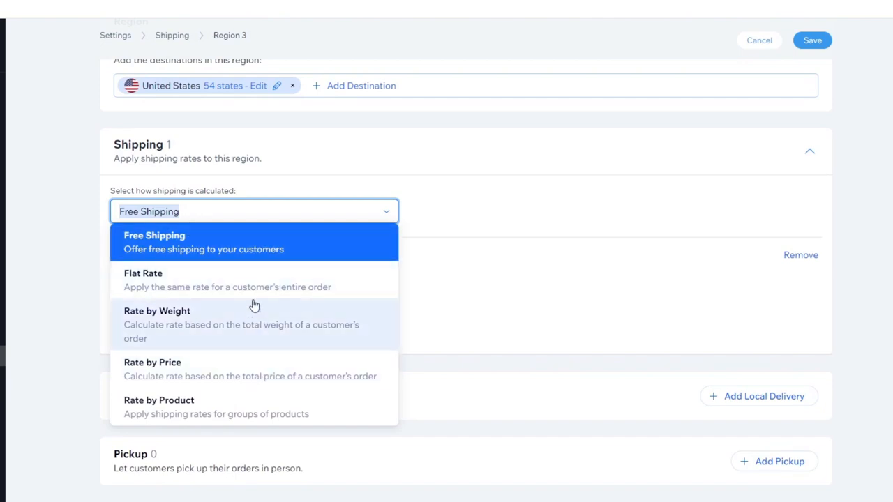
left_click(258, 279)
scroll(579, 308, "down", 1)
scroll(579, 308, "down", 1)
left_click(253, 161)
left_click(253, 207)
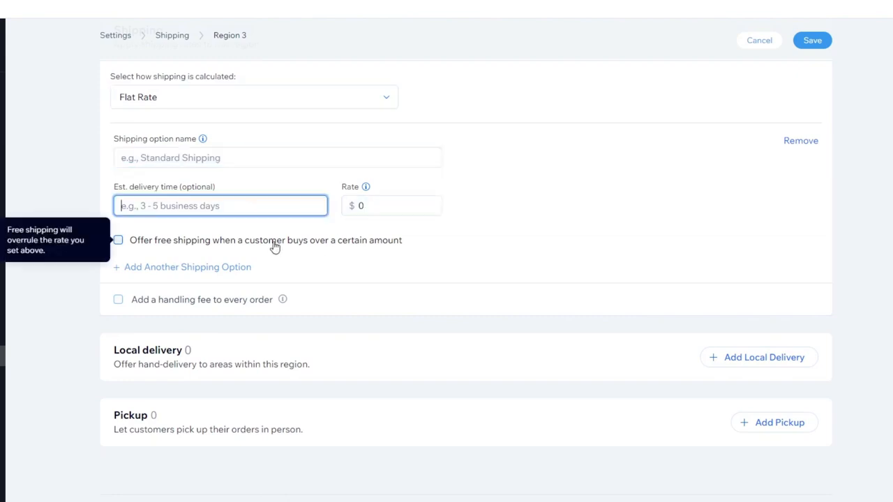
Open the help article on setting up shipping, delivery and pickup and look through its region instructions
scroll(420, 379, "up", 3)
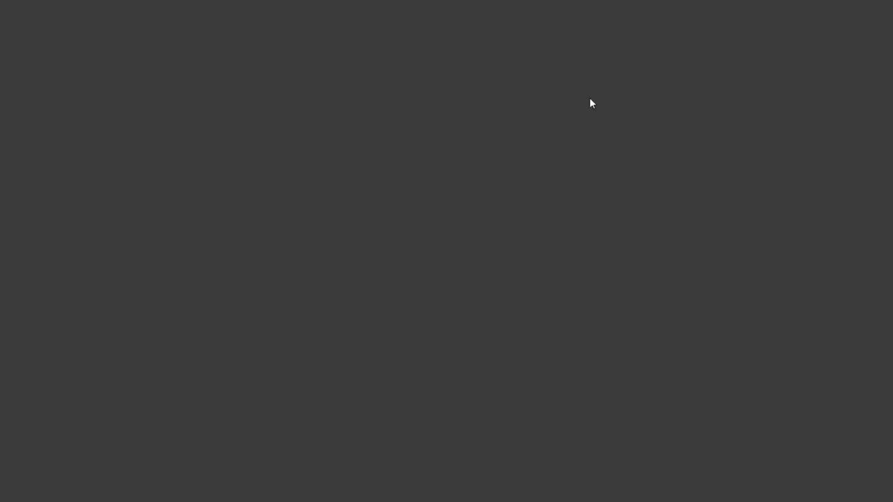
scroll(430, 105, "down", 1)
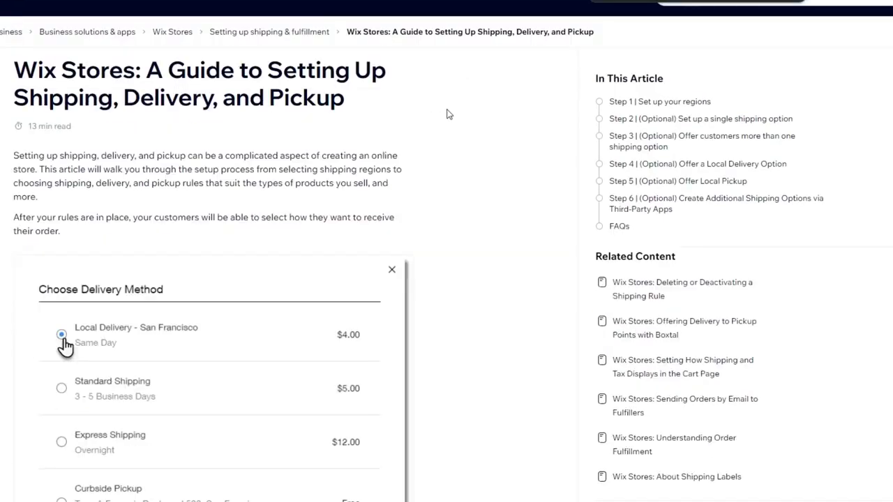
scroll(430, 104, "down", 5)
scroll(454, 120, "down", 5)
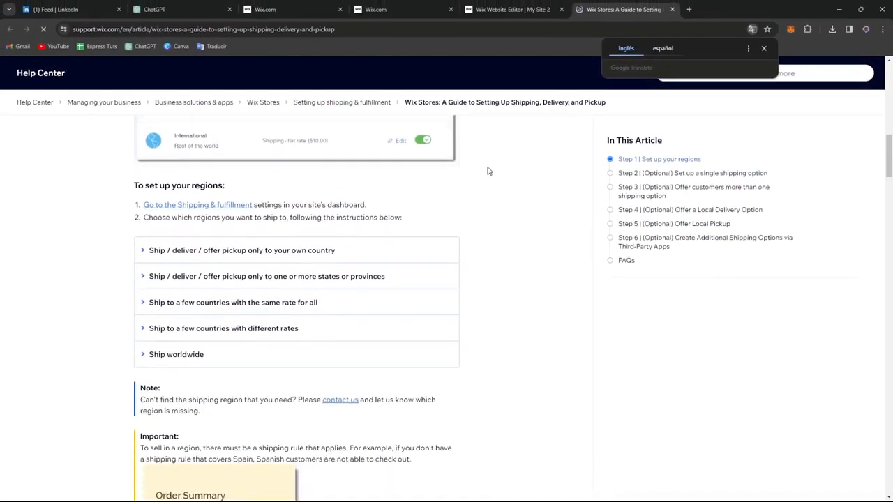
scroll(454, 121, "down", 4)
scroll(488, 171, "down", 5)
scroll(488, 171, "up", 10)
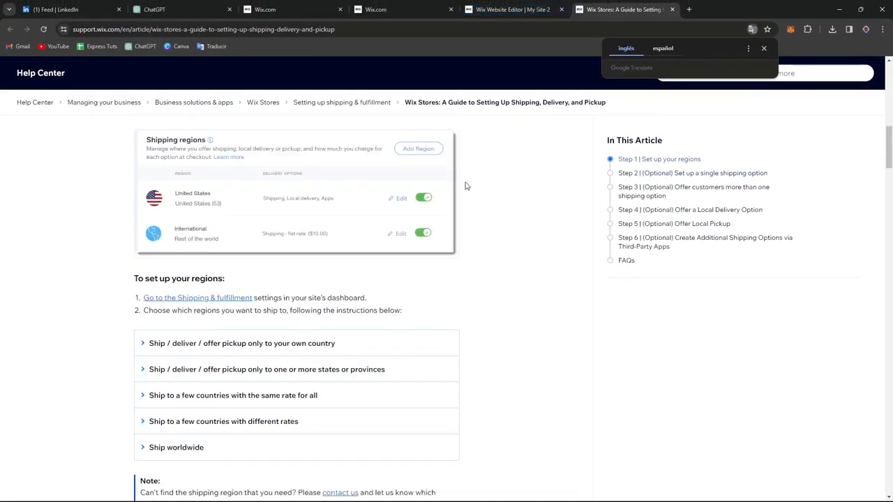
Return to the new region's page in the site dashboard and look over its shipping, local delivery and pickup options
left_click(529, 6)
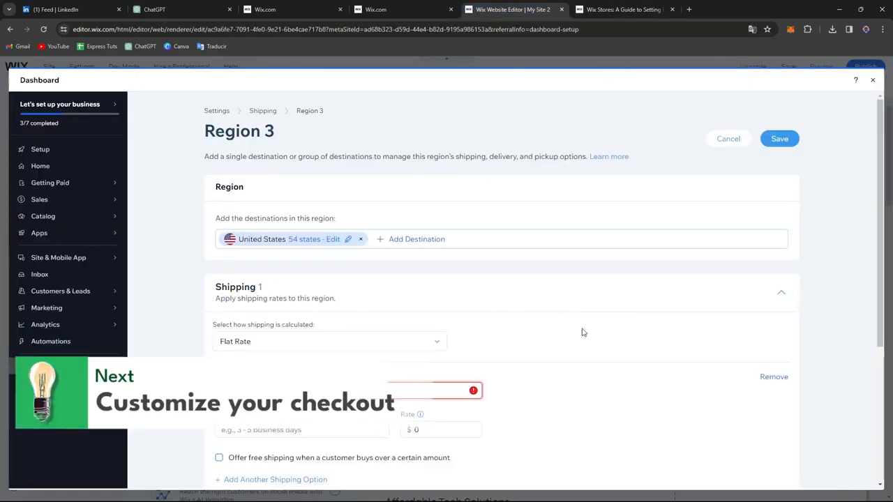
scroll(611, 427, "down", 2)
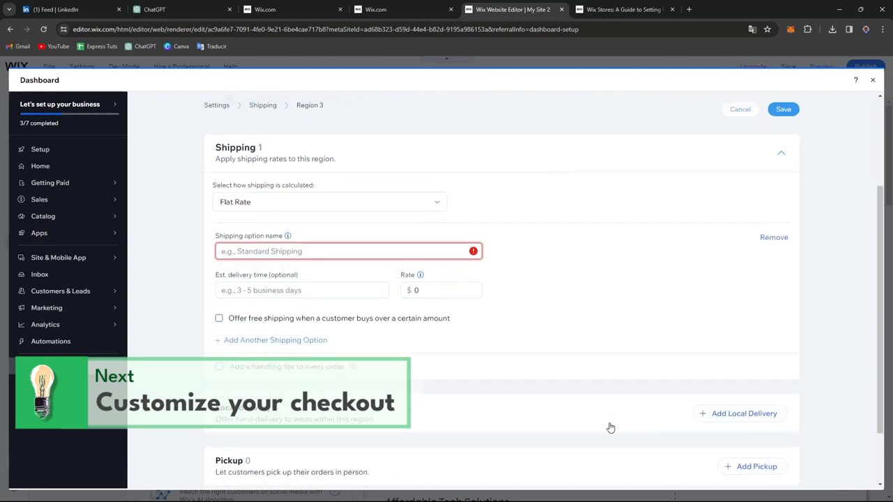
scroll(553, 426, "up", 2)
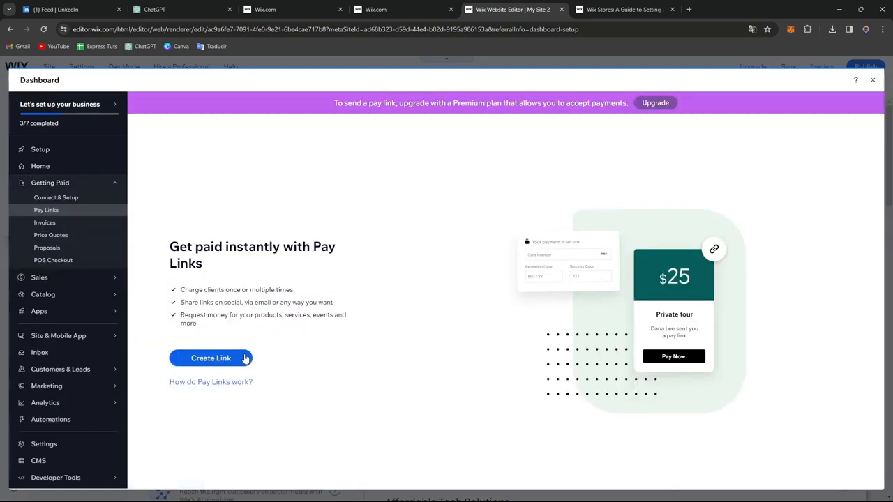
Start a new pay link of the One-time payment type
left_click(245, 359)
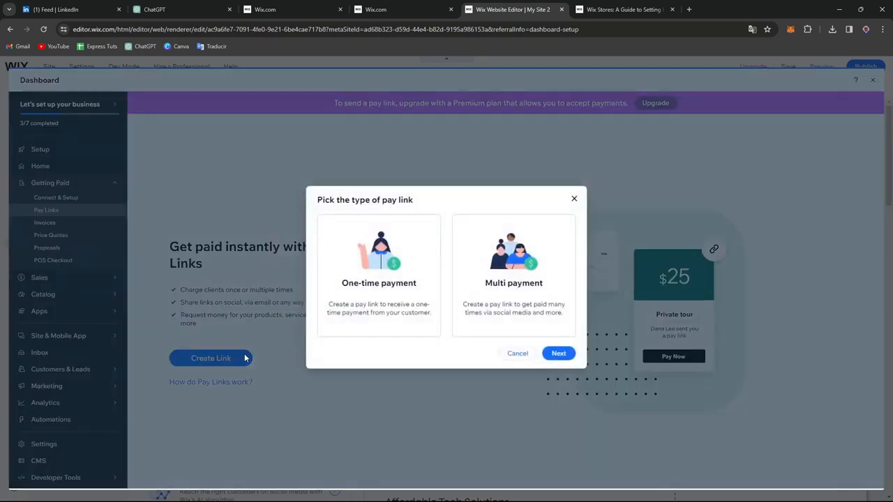
left_click(416, 310)
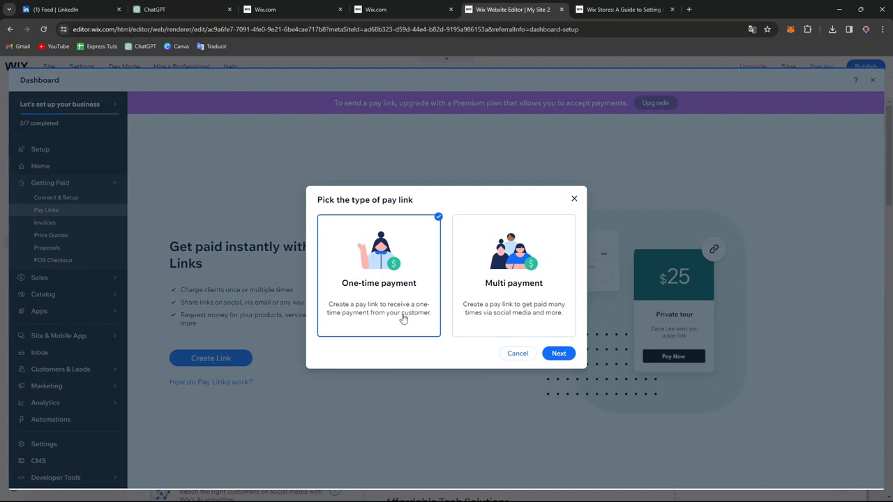
left_click(552, 354)
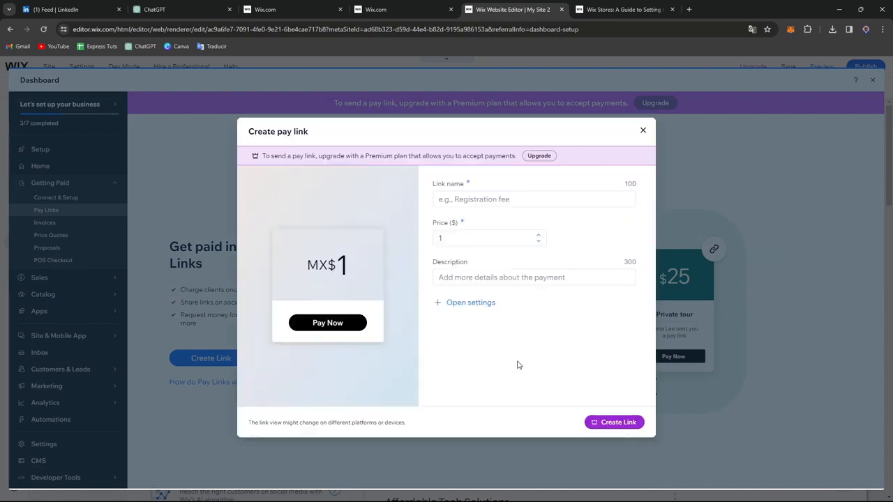
Try to create the pay link named "One time fee" with price 23 and description "This is just an example", looking through its additional settings
left_click(481, 203)
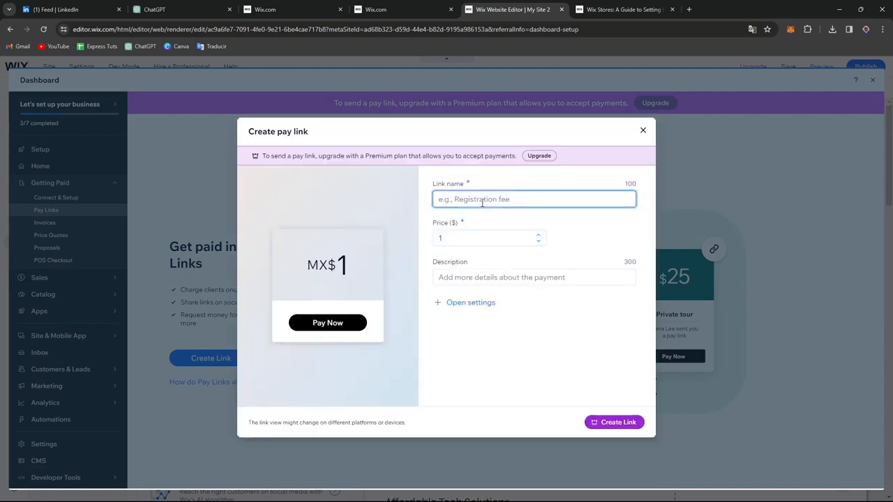
type("One time fee")
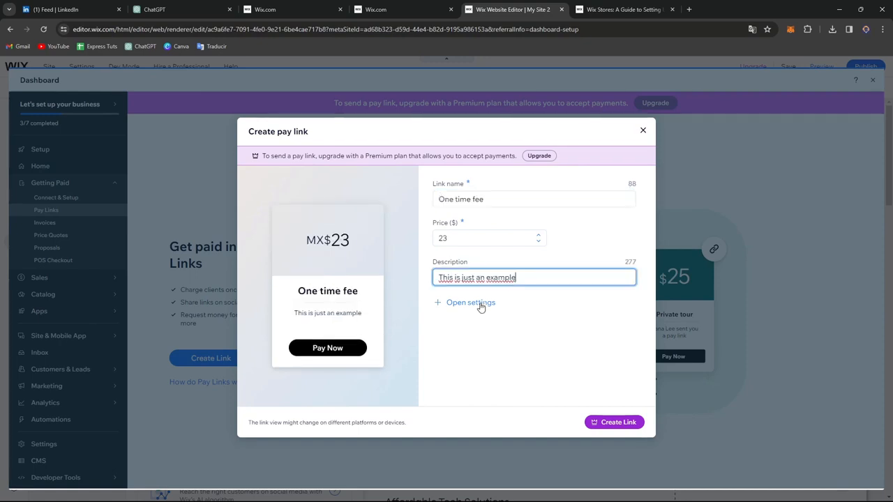
left_click(481, 306)
scroll(502, 305, "down", 3)
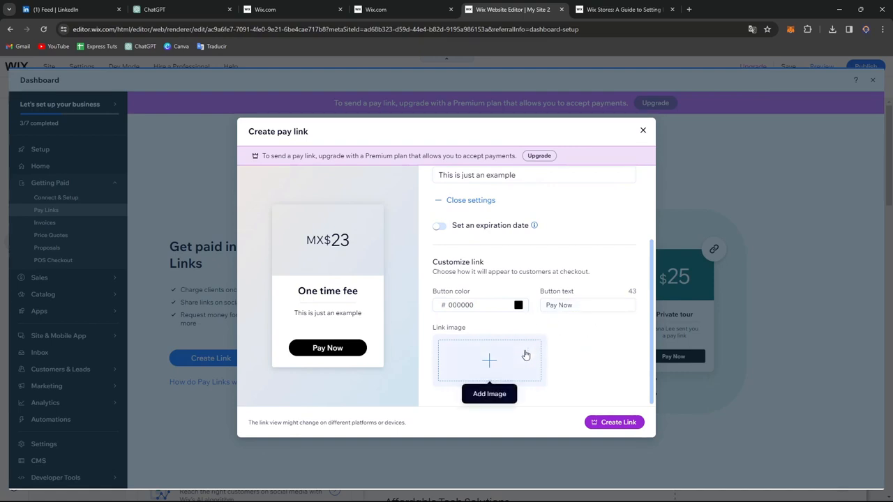
left_click(599, 422)
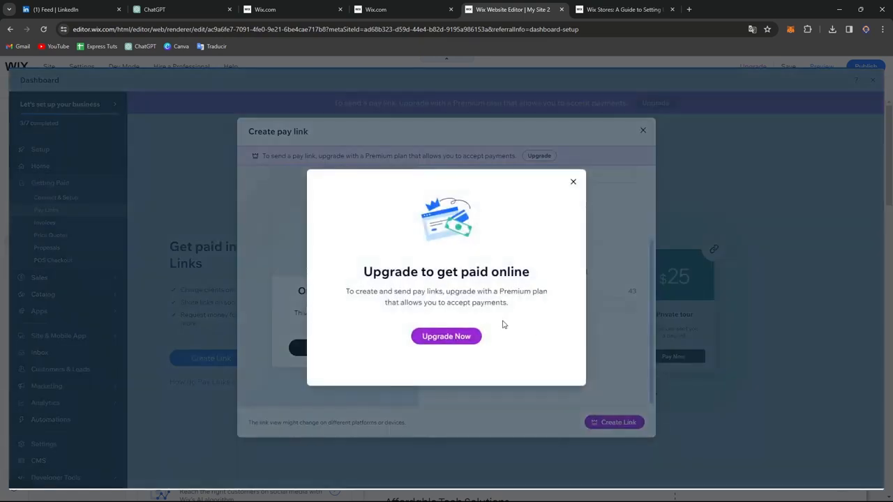
Open the Premium plan upgrade page and compare the Website Plans with the Business and eCommerce Plans and their features
left_click(450, 339)
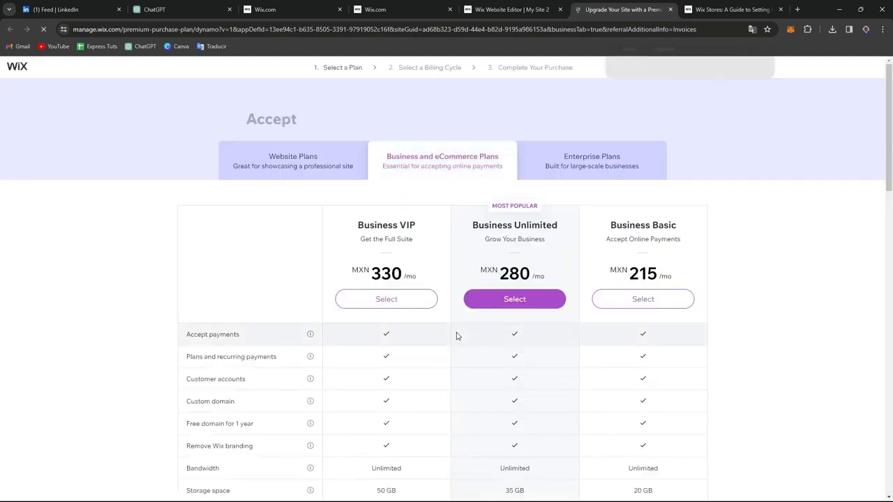
left_click(310, 175)
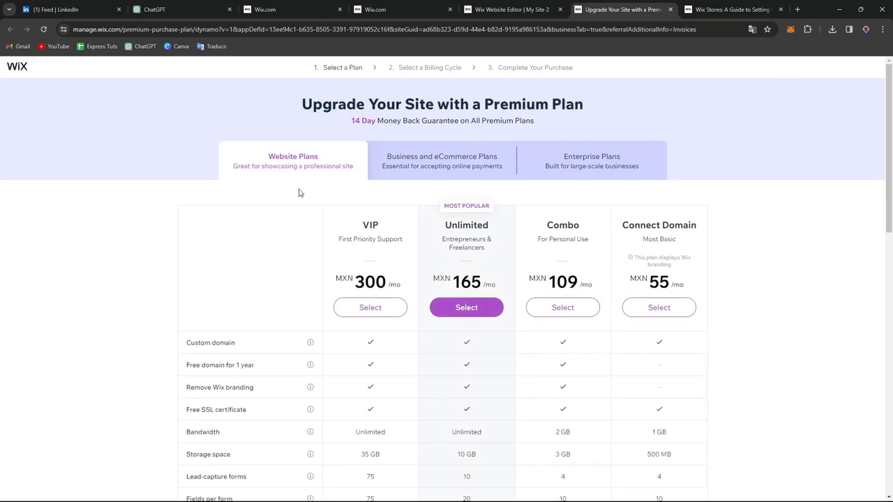
left_click(455, 166)
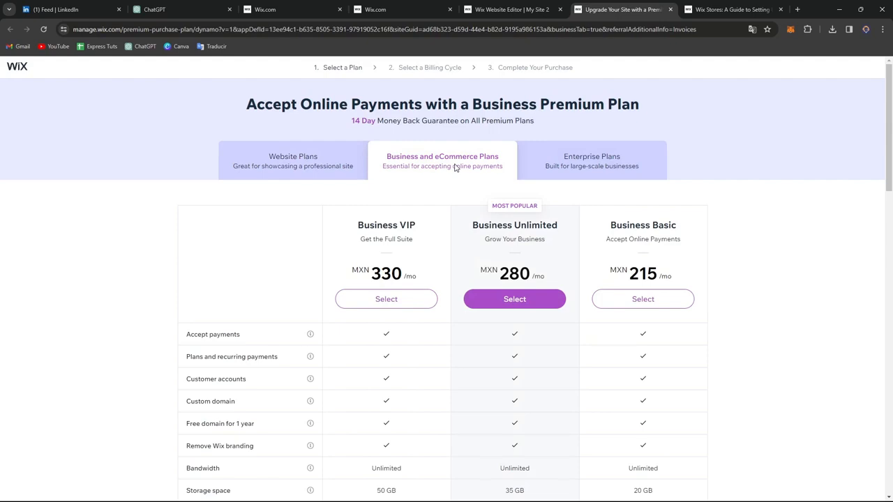
scroll(656, 311, "down", 2)
scroll(661, 311, "down", 10)
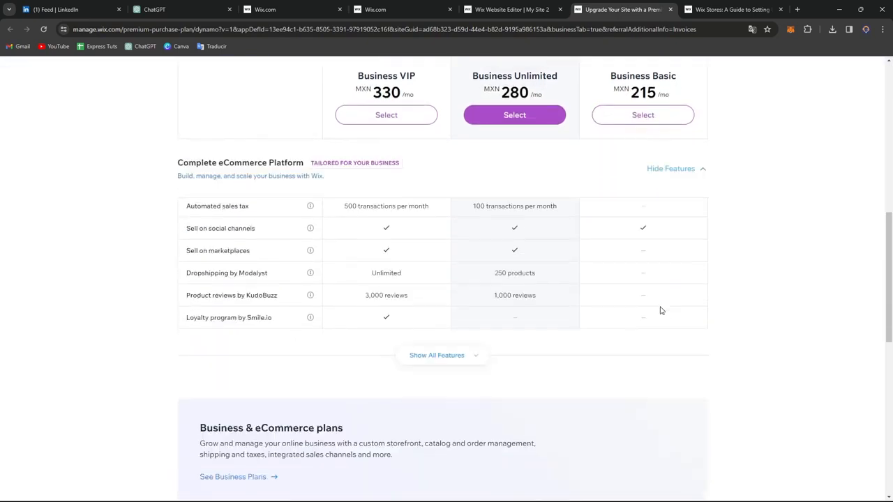
scroll(661, 311, "up", 15)
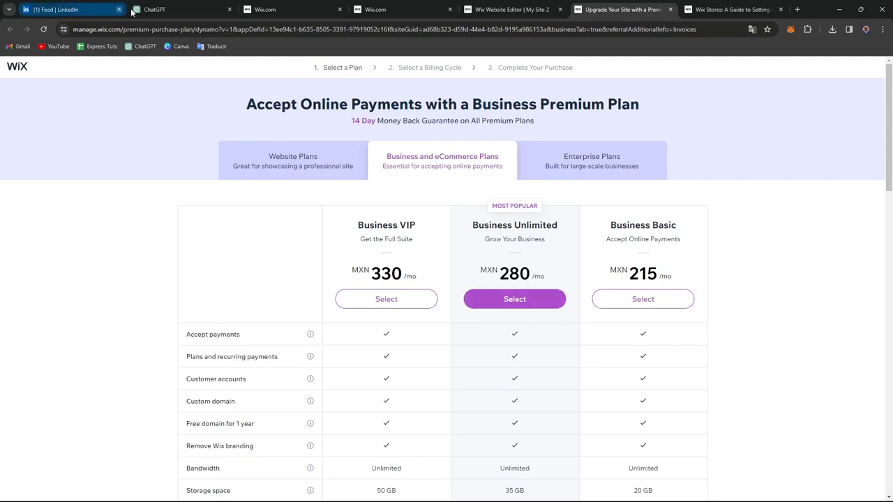
left_click(279, 16)
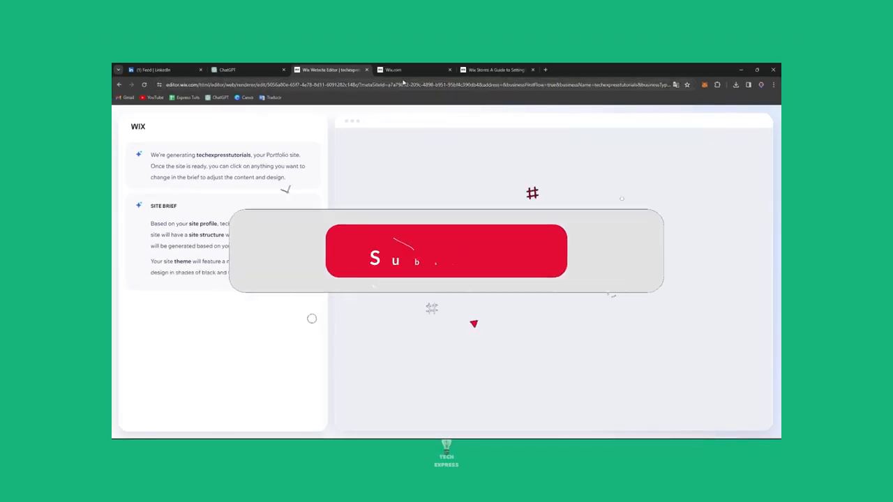
left_click(414, 73)
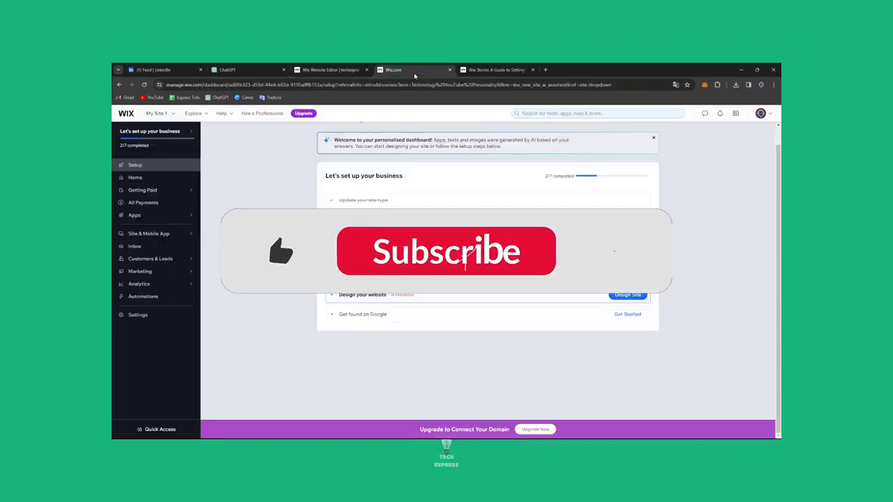
left_click(481, 73)
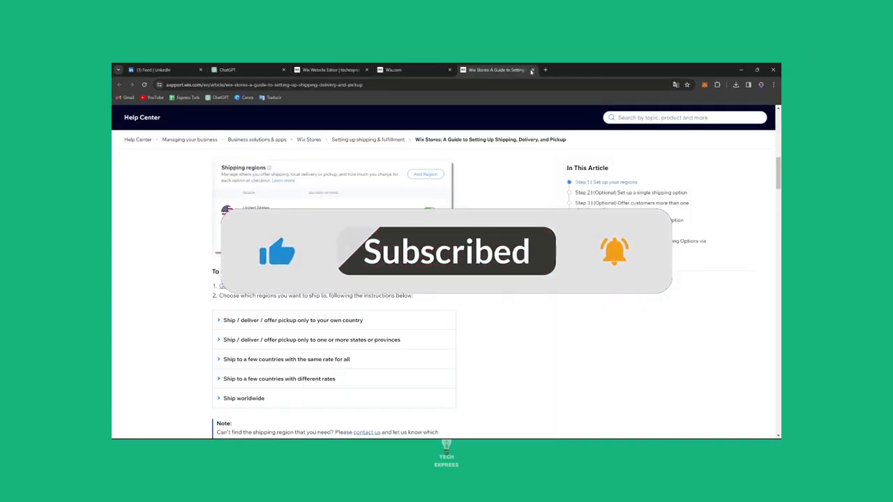
left_click(417, 71)
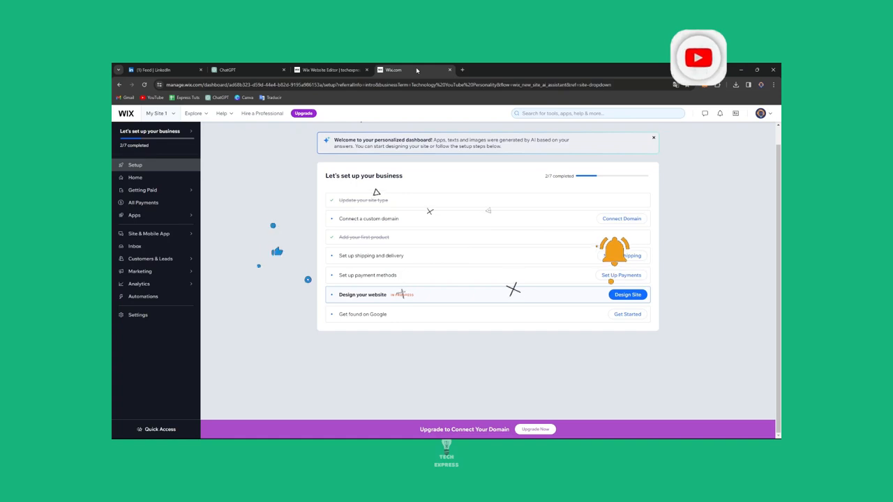
left_click(342, 69)
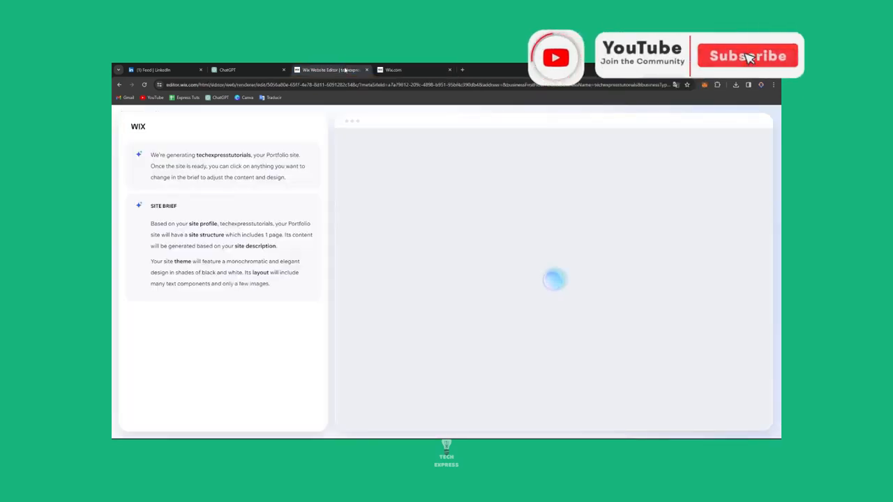